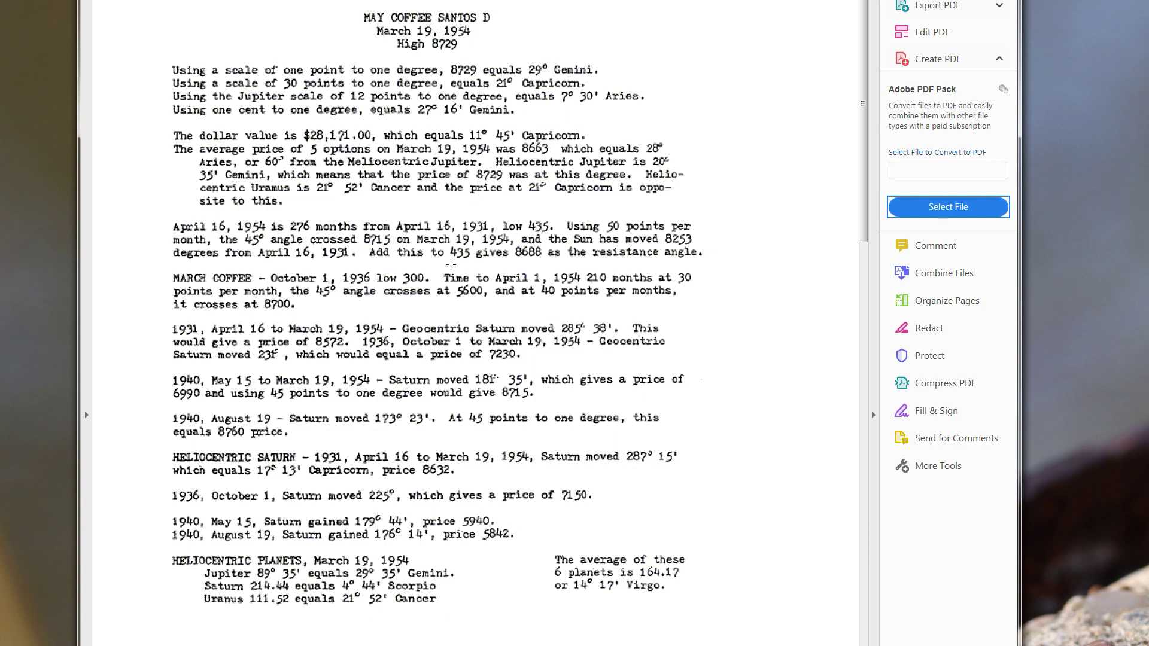
Scroll down and back up through the window while the empty Paint canvas replaces Astrologue.
scroll(414, 272, down, 5)
scroll(414, 272, down, 10)
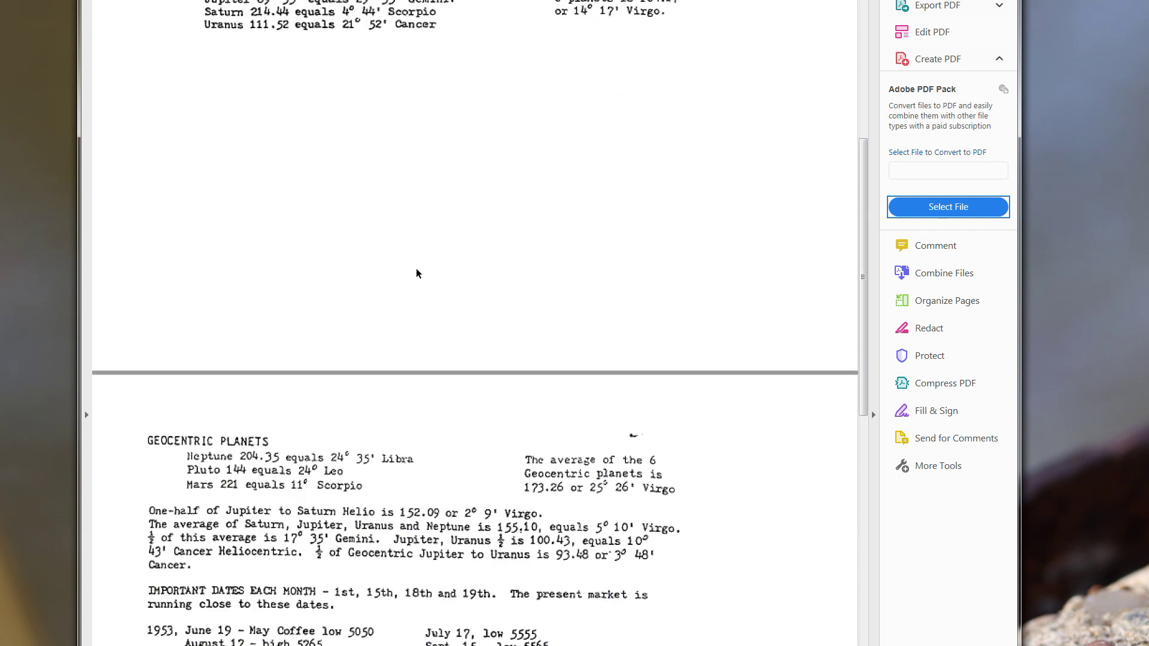
scroll(411, 276, down, 15)
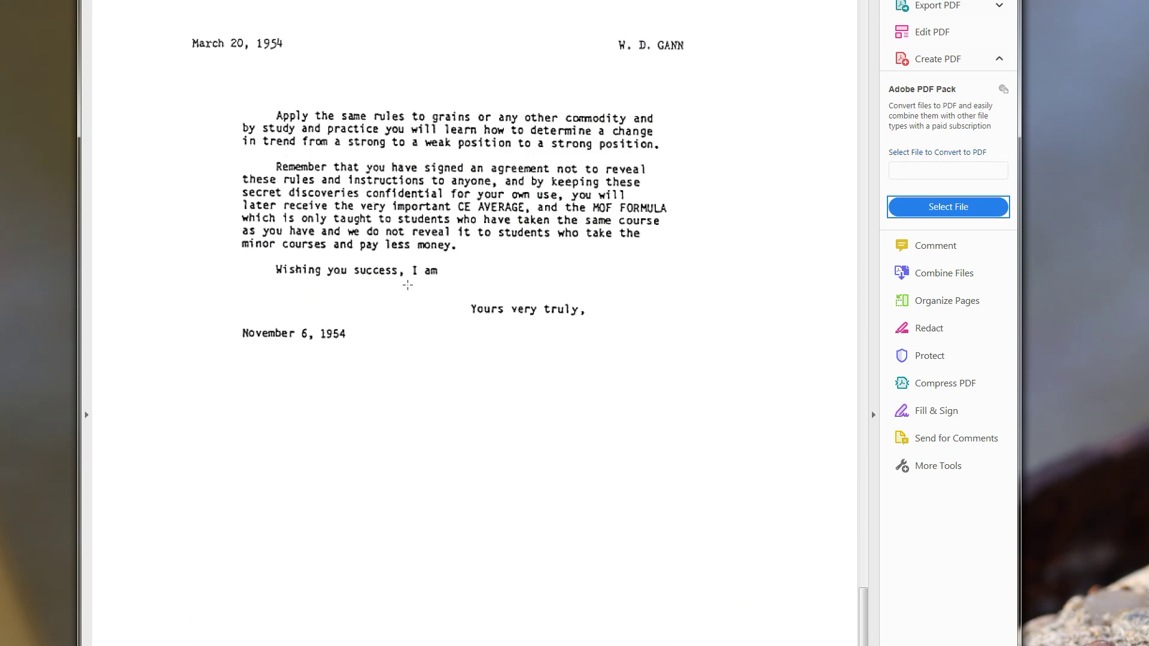
scroll(407, 285, up, 20)
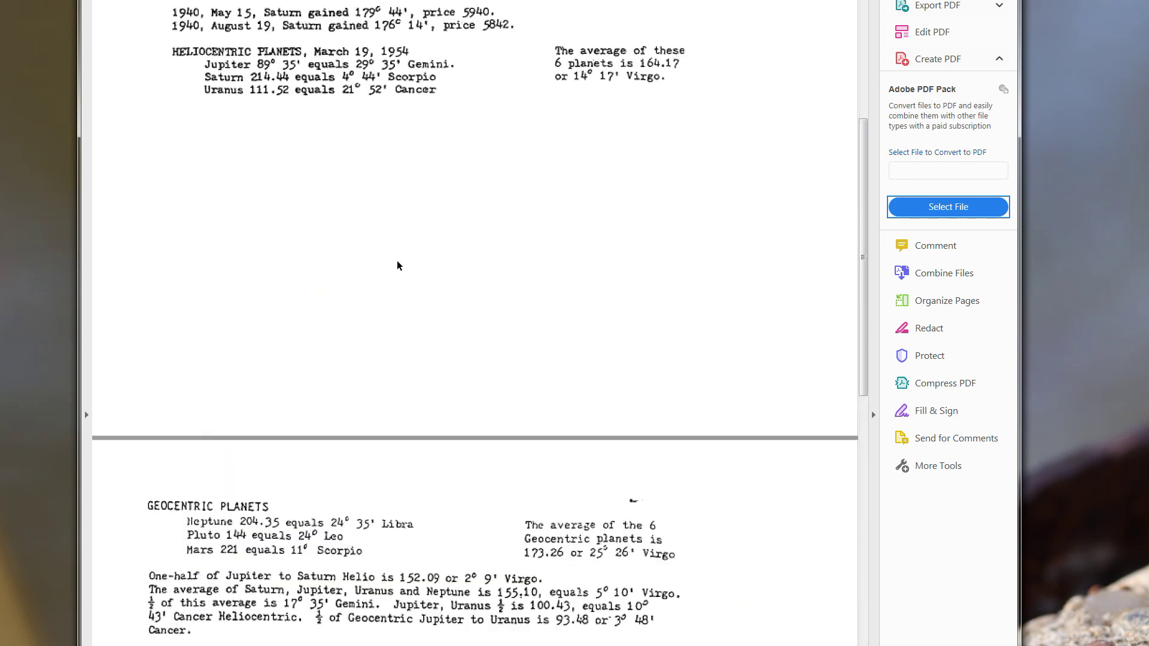
scroll(397, 260, up, 7)
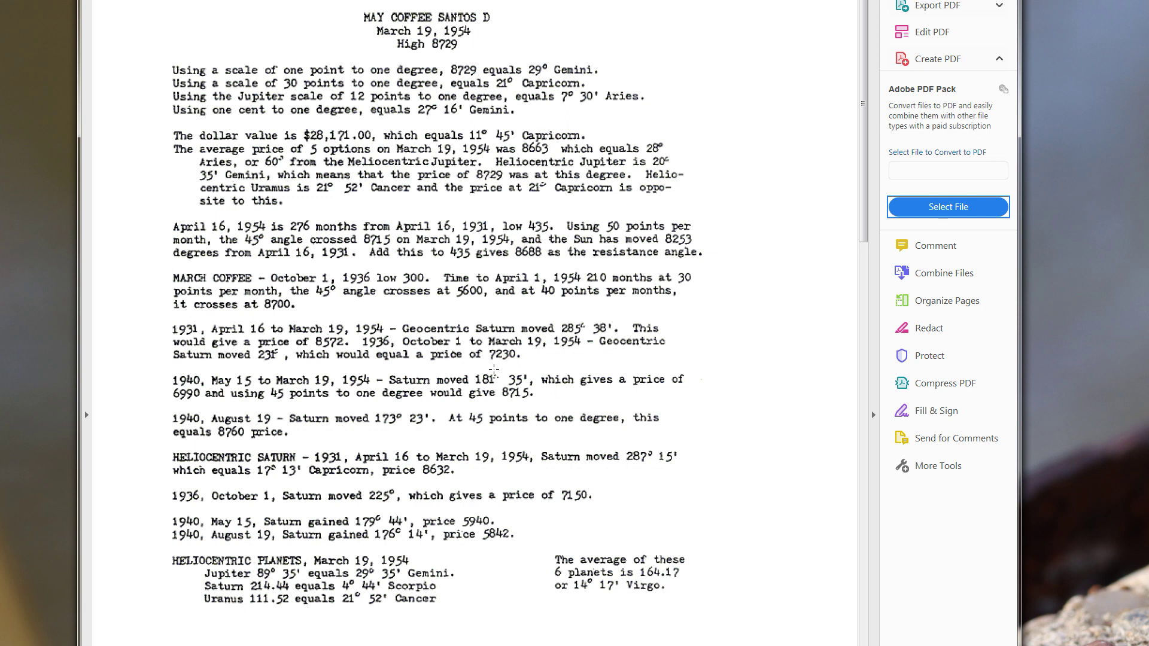
scroll(494, 371, down, 15)
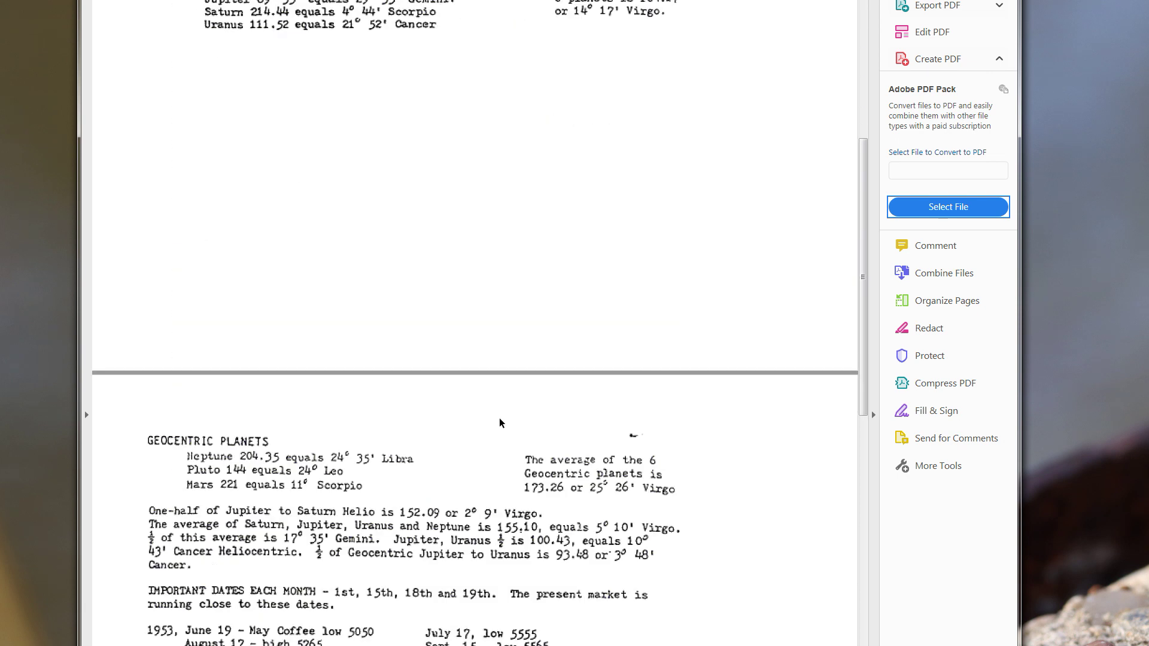
scroll(495, 416, down, 2)
scroll(494, 421, down, 5)
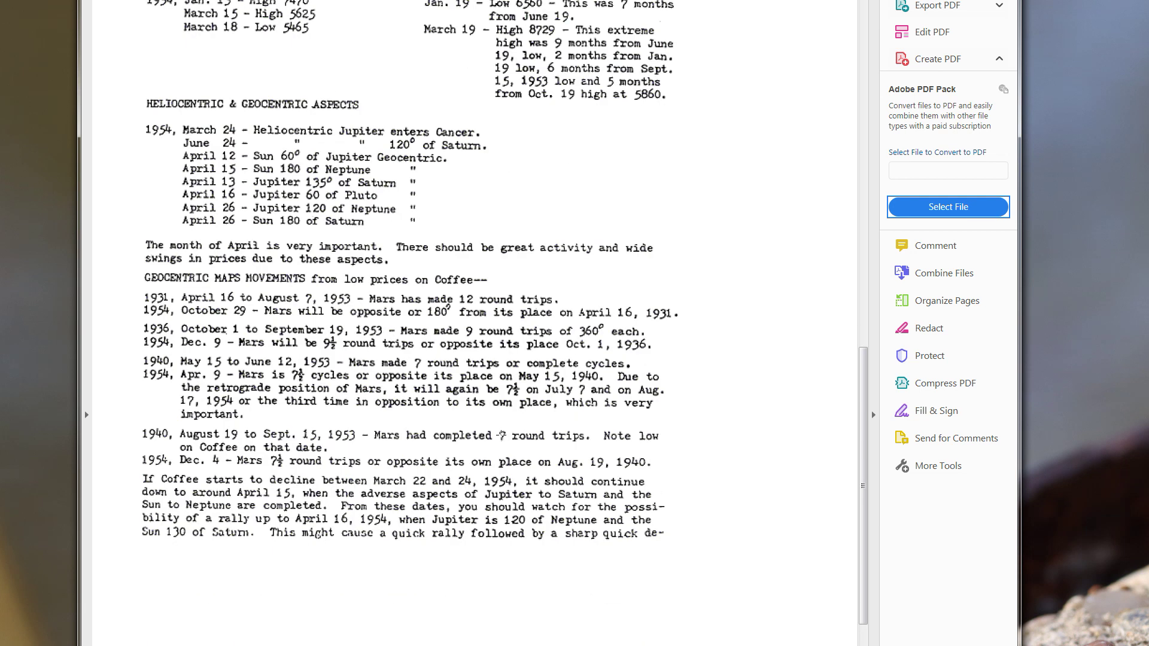
scroll(501, 435, down, 7)
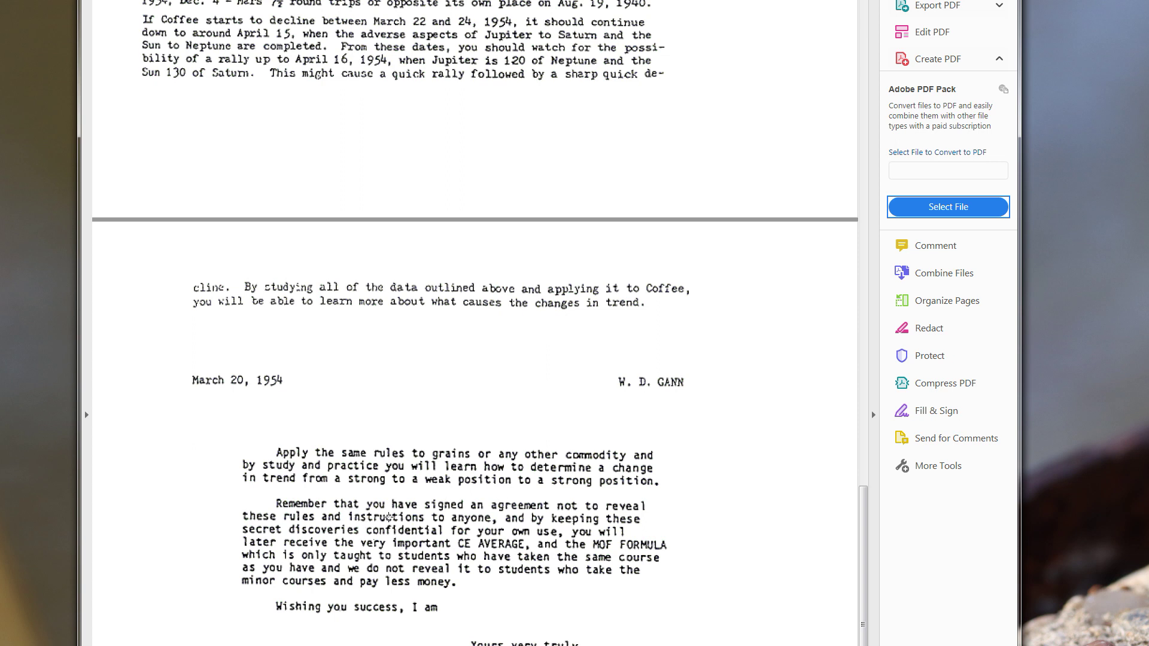
scroll(389, 516, up, 5)
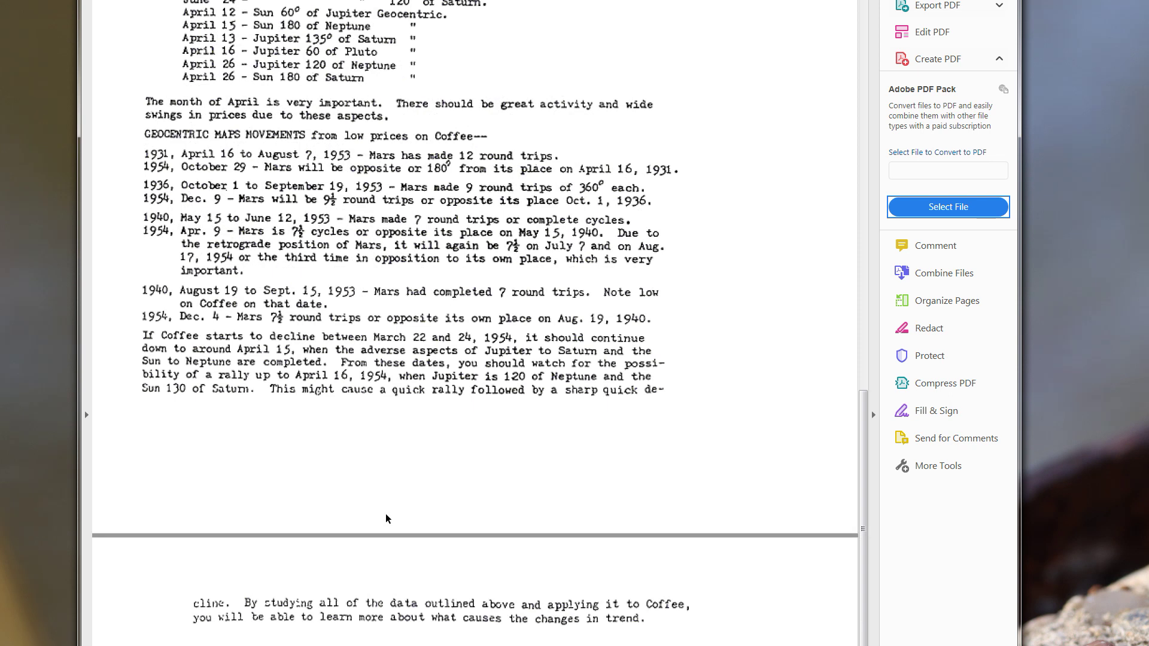
scroll(386, 513, up, 20)
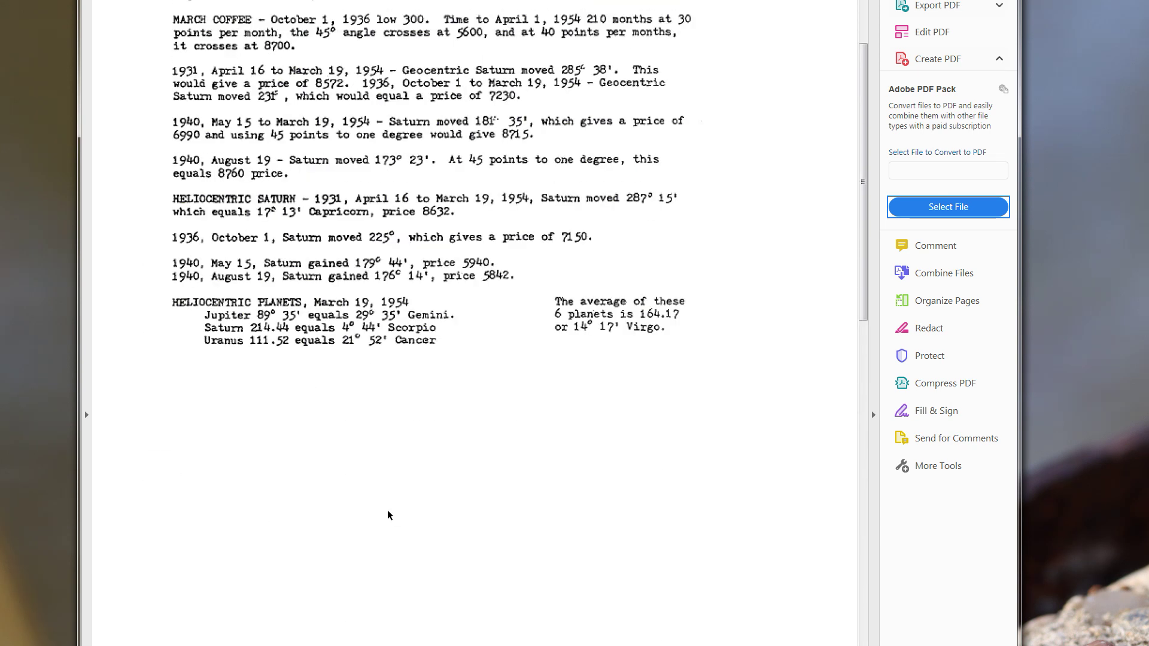
scroll(388, 514, up, 4)
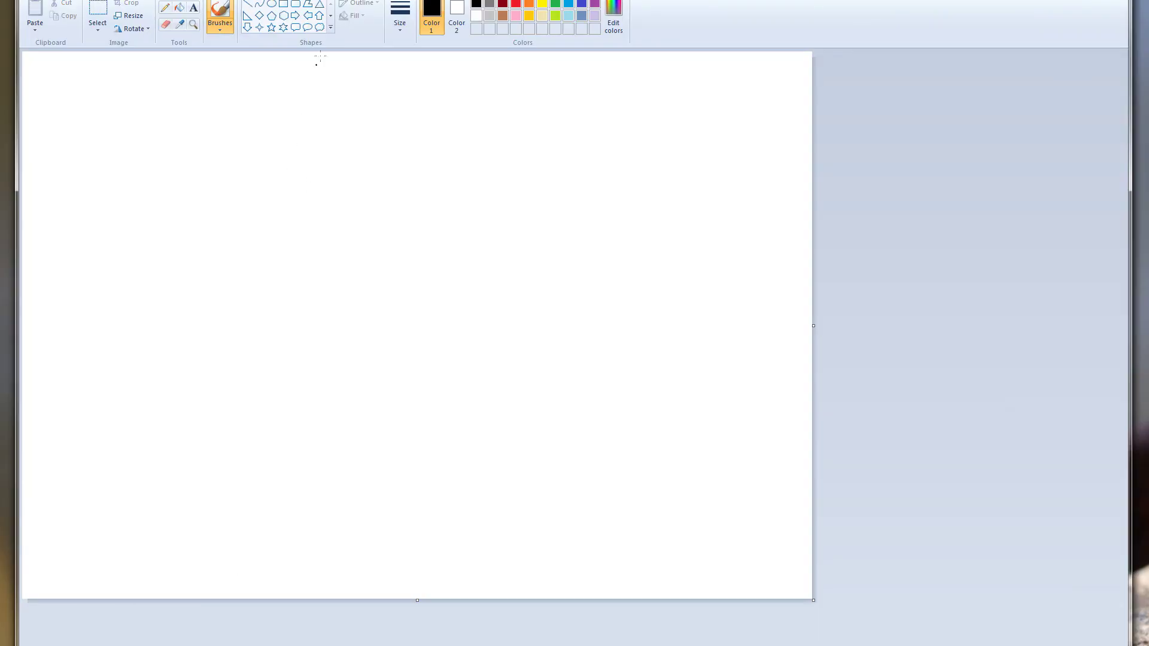
Draw a circle in the upper middle of the canvas with short ticks at its left, bottom, right and top.
click(271, 4)
mouse_move(312, 128)
mouse_down()
mouse_move(336, 169)
mouse_move(437, 271)
mouse_move(500, 290)
mouse_move(494, 298)
mouse_up()
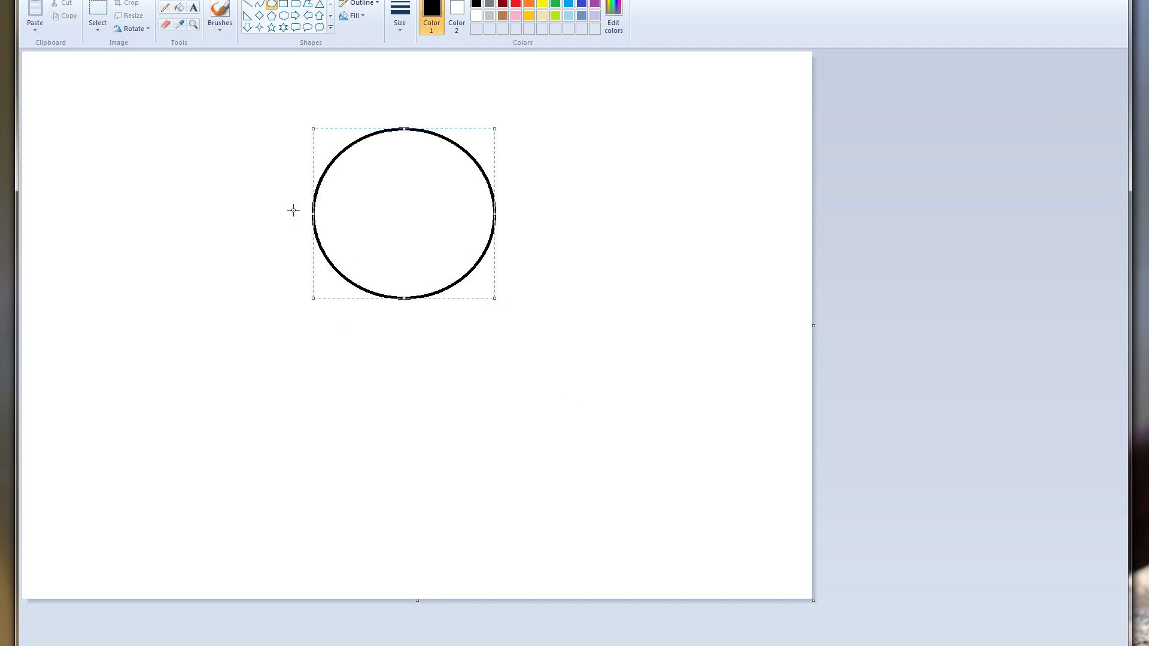
click(248, 3)
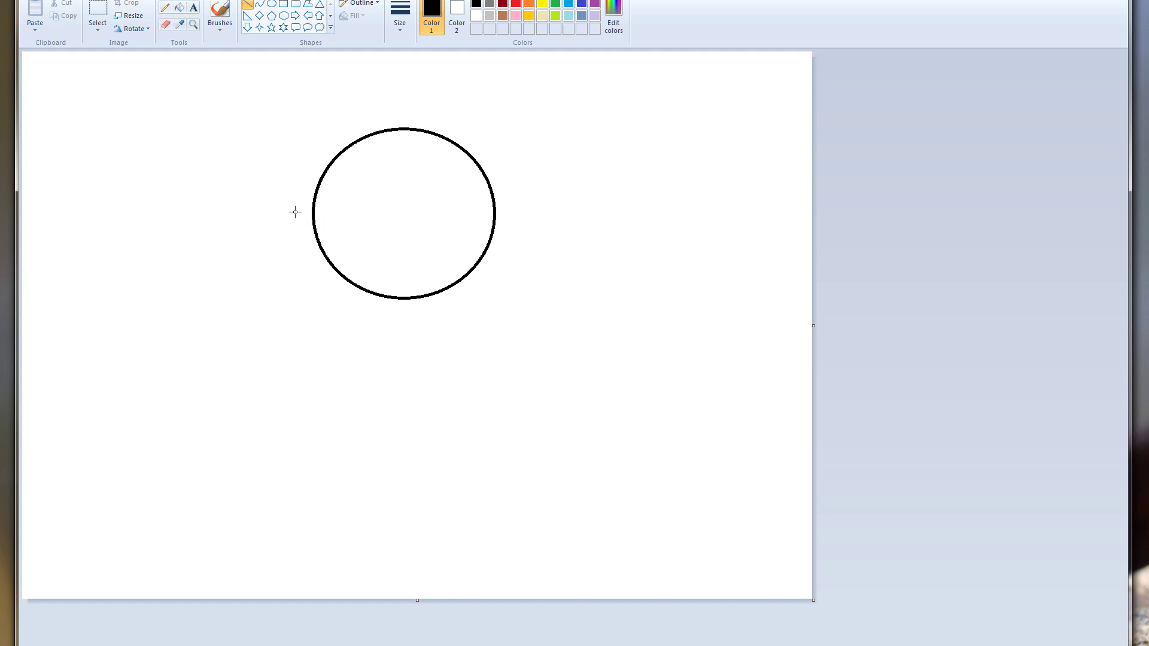
drag(295, 211, 333, 212)
drag(405, 276, 404, 316)
drag(473, 213, 515, 213)
drag(405, 142, 405, 108)
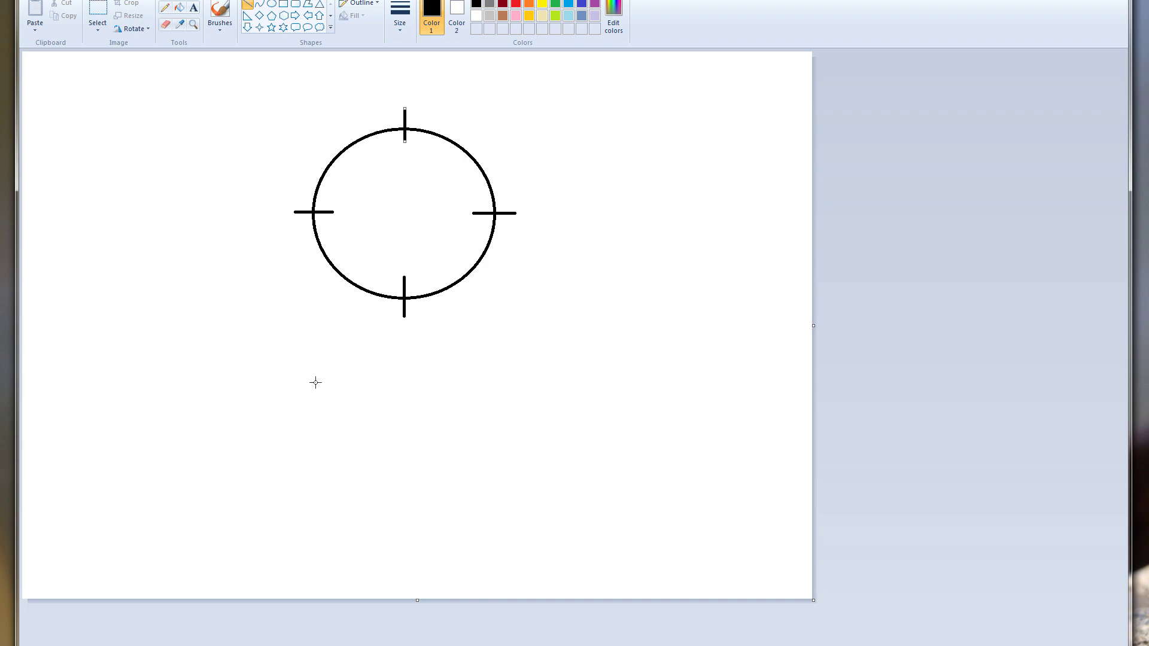
Draw a straight horizontal base line under the circle, about as wide as the circle.
drag(310, 397, 491, 397)
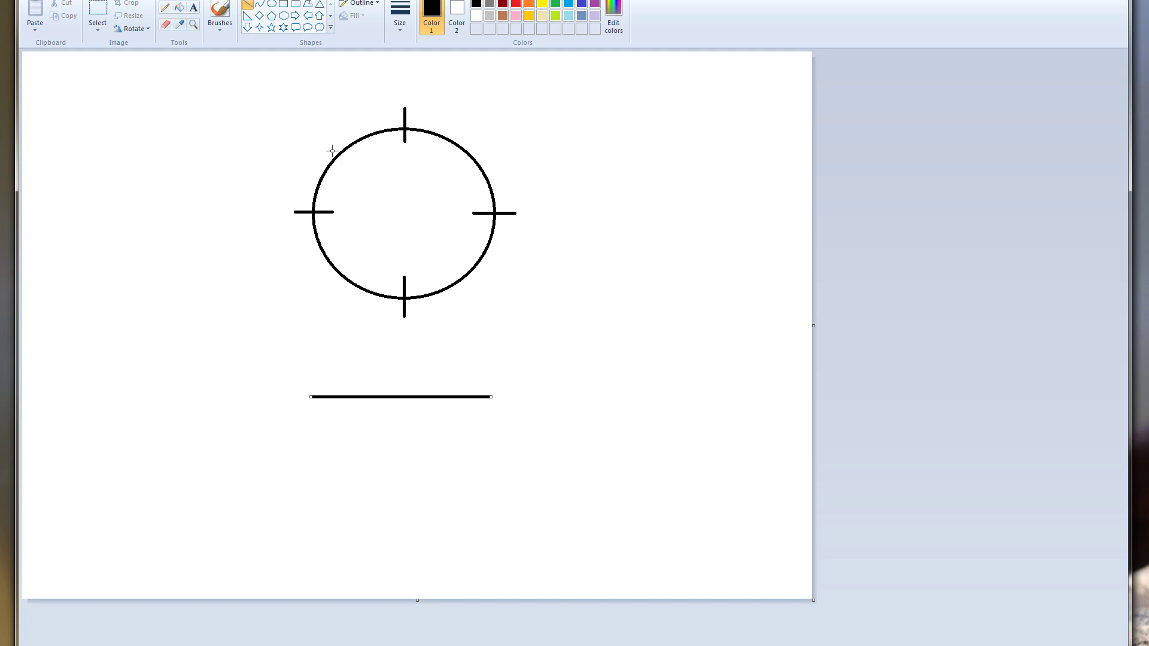
Add 45° ticks on the circle's upper-left, lower-left, lower-right and upper-right edges.
drag(332, 151, 341, 160)
drag(328, 271, 342, 262)
drag(468, 256, 479, 268)
drag(473, 163, 482, 156)
Project the upper-left and left ticks down to the base line with vertical lines.
drag(337, 157, 338, 397)
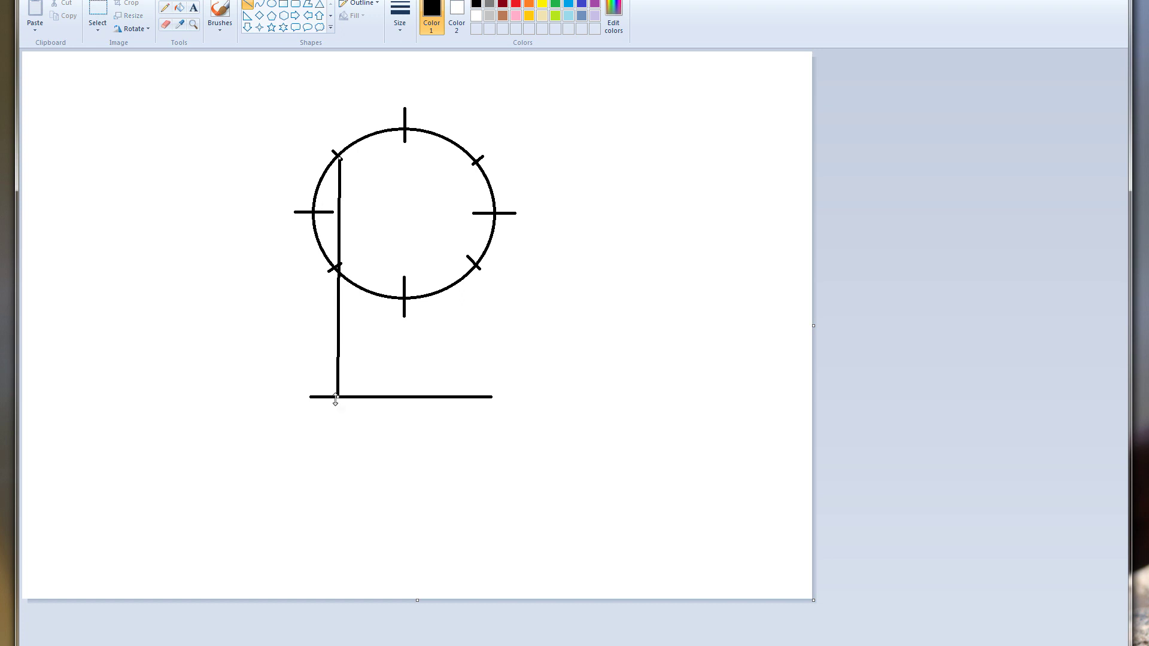
drag(313, 212, 313, 396)
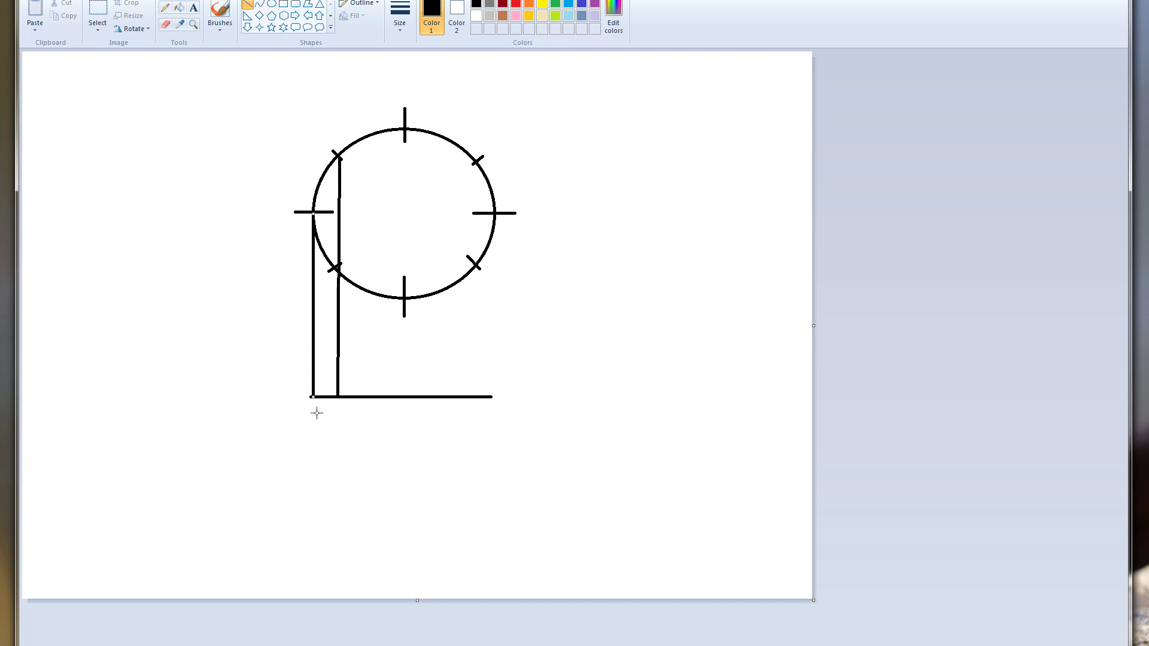
mouse_move(312, 411)
mouse_down()
mouse_move(498, 410)
mouse_move(313, 410)
mouse_up()
Mark two small dots just below the base line under the left projections.
click(336, 410)
mouse_move(322, 409)
mouse_down()
mouse_move(311, 410)
mouse_move(336, 410)
mouse_up()
mouse_move(313, 409)
mouse_down()
mouse_move(330, 410)
mouse_move(313, 410)
mouse_up()
Drop a vertical line from the top tick to the base line and add short strokes beneath it.
drag(405, 126, 404, 401)
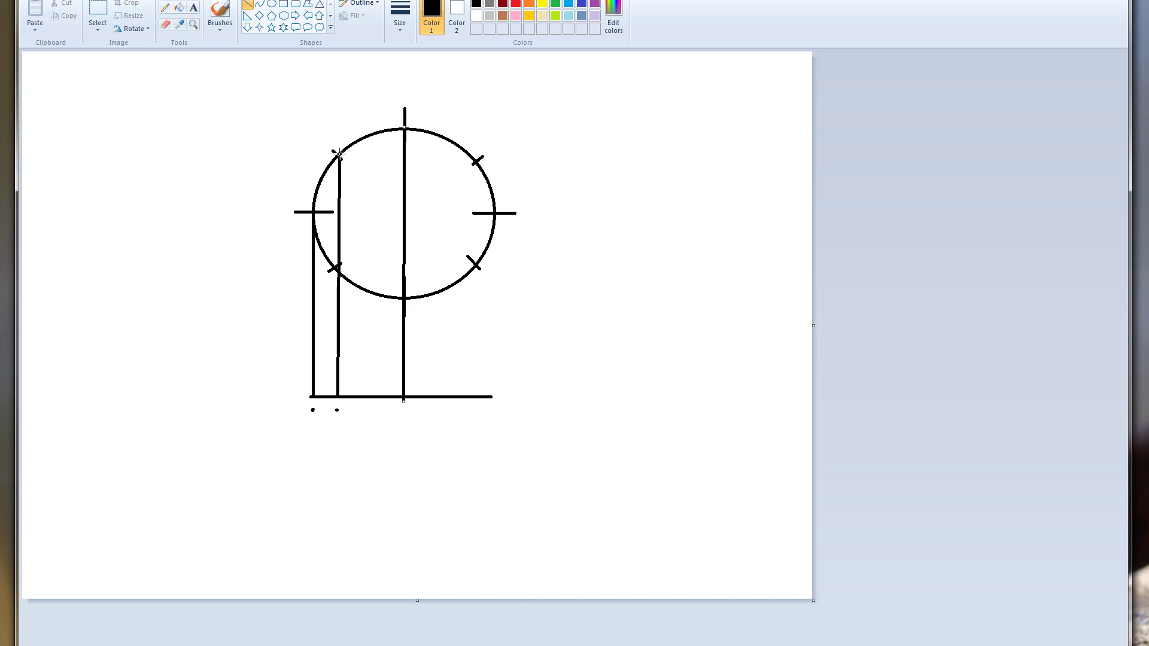
drag(338, 155, 339, 155)
drag(312, 409, 362, 410)
mouse_move(336, 409)
mouse_down()
mouse_move(488, 410)
mouse_move(313, 410)
mouse_up()
click(259, 4)
drag(312, 421, 491, 371)
mouse_move(391, 407)
mouse_down()
mouse_move(411, 433)
mouse_move(441, 385)
mouse_move(363, 399)
mouse_move(337, 369)
mouse_move(371, 420)
mouse_move(383, 413)
mouse_up()
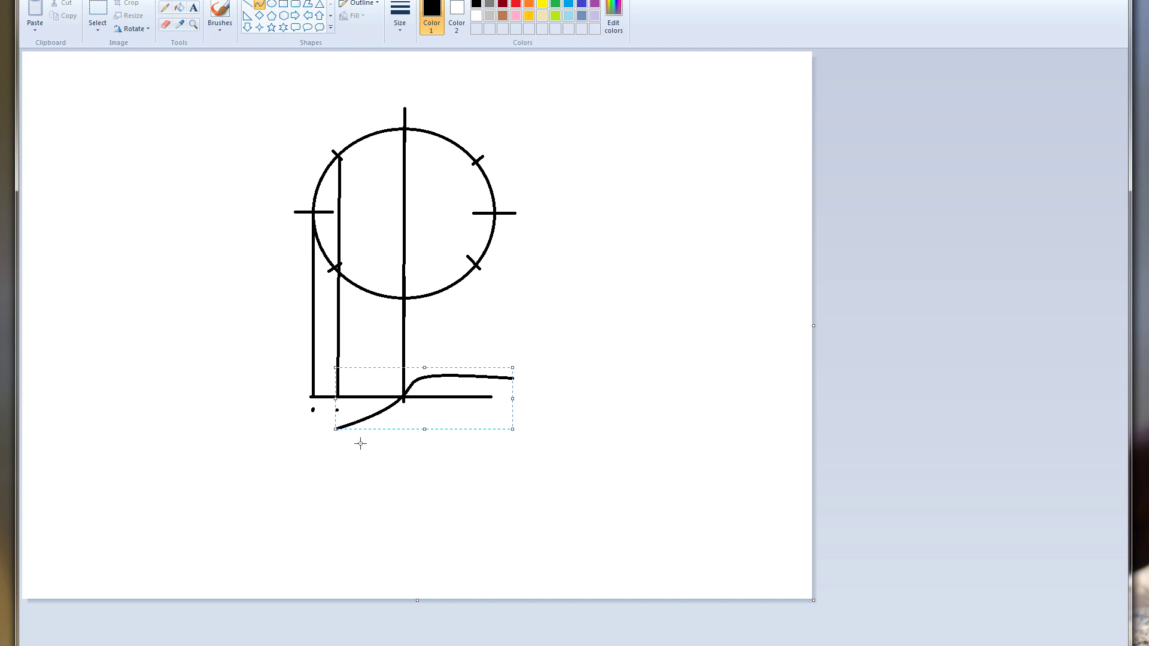
key(Delete)
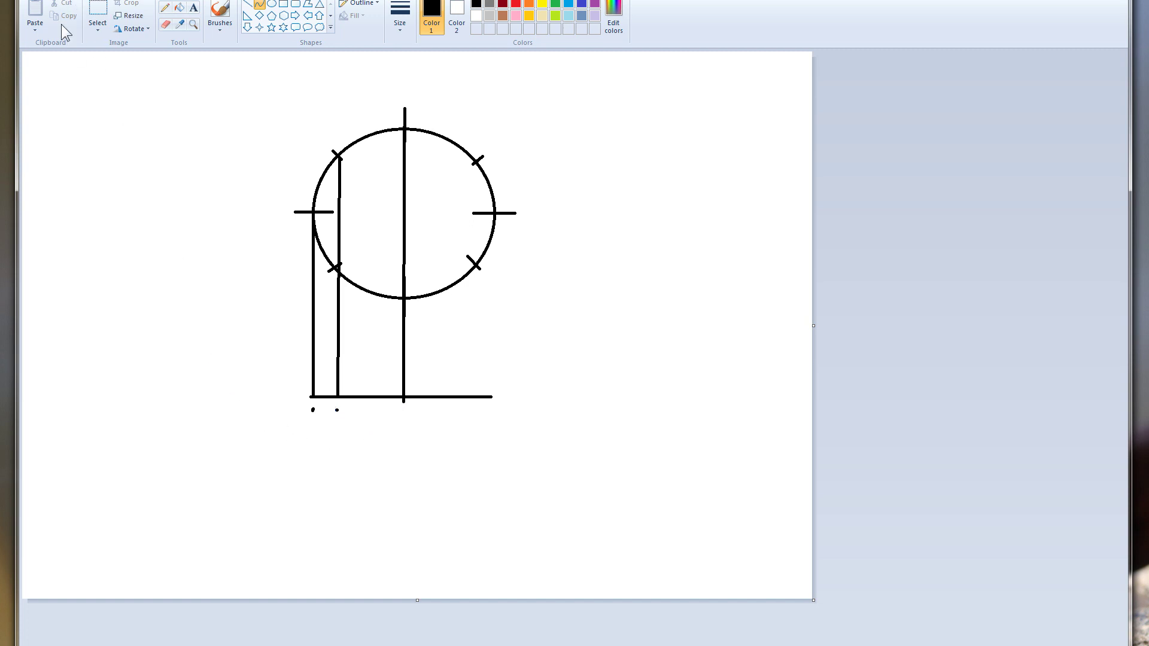